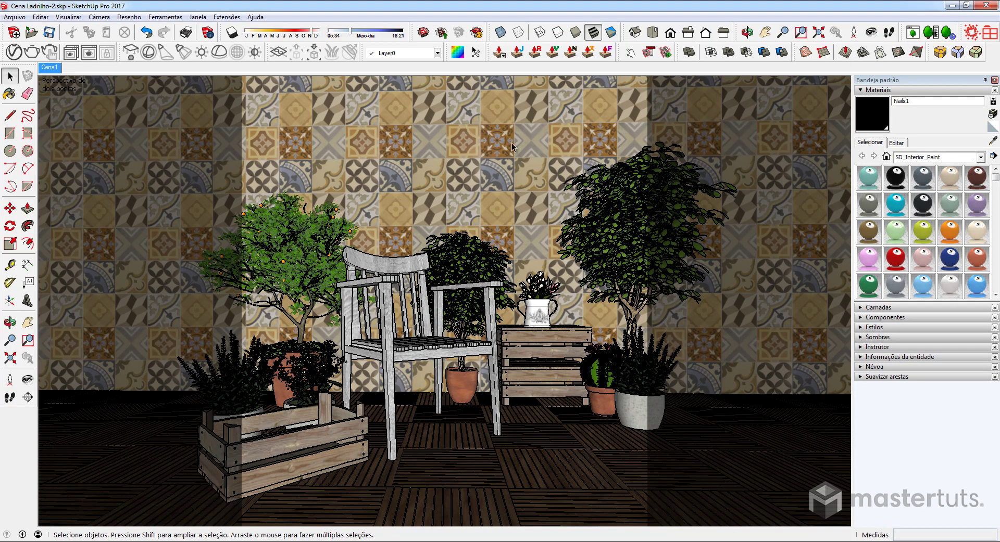
Compare the render with the ladrilho_b.png grid and ladrilho_r.png grey tile maps, then return to SketchUp
left_click(89, 54)
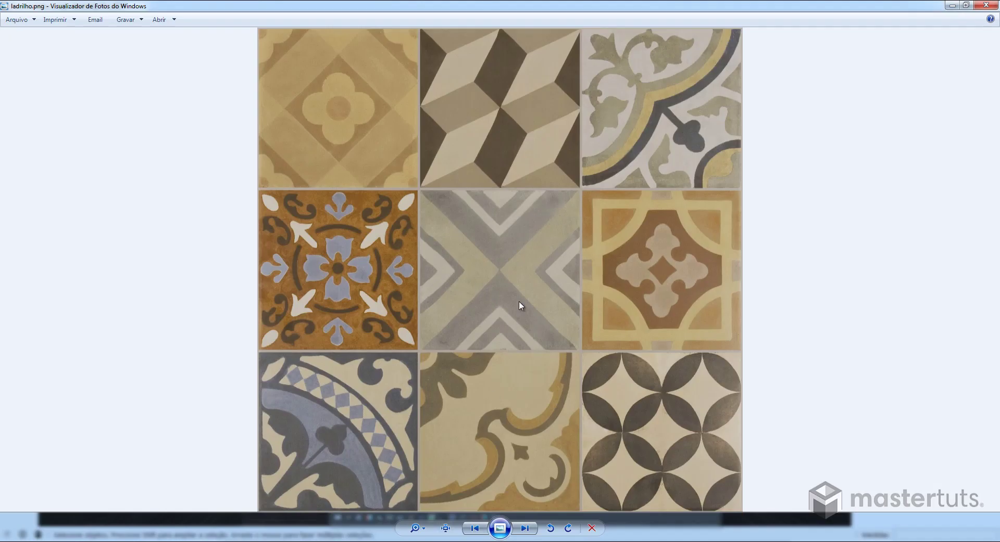
left_click(524, 529)
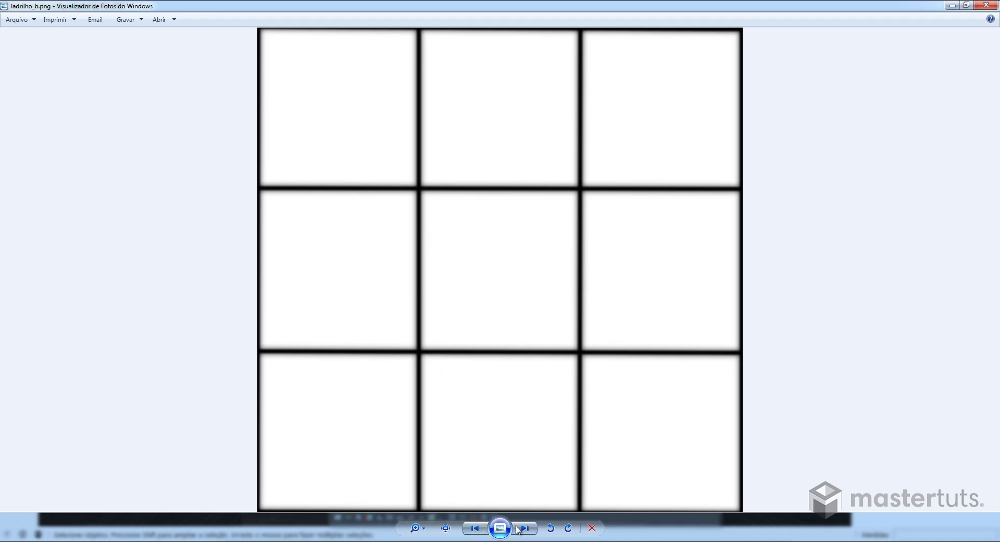
left_click(523, 529)
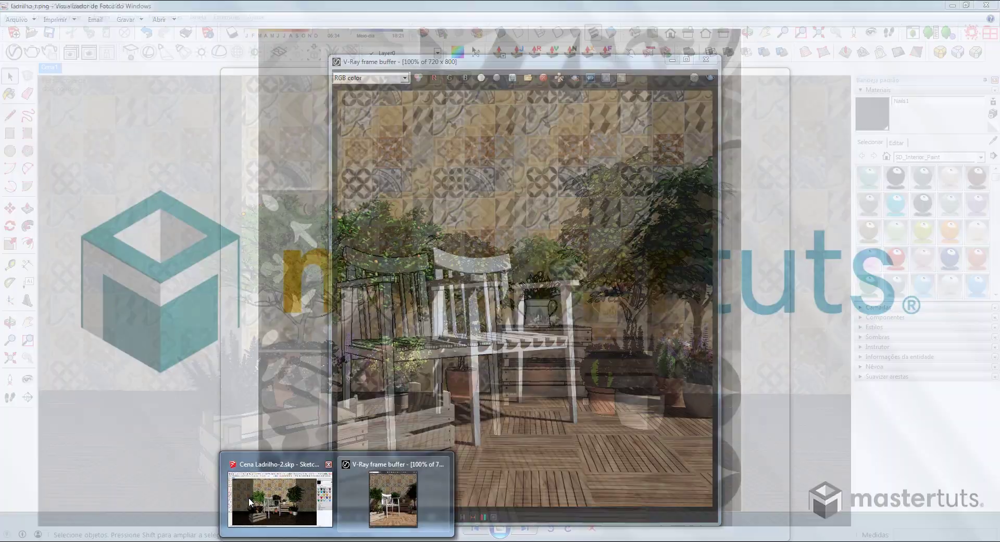
left_click(401, 492)
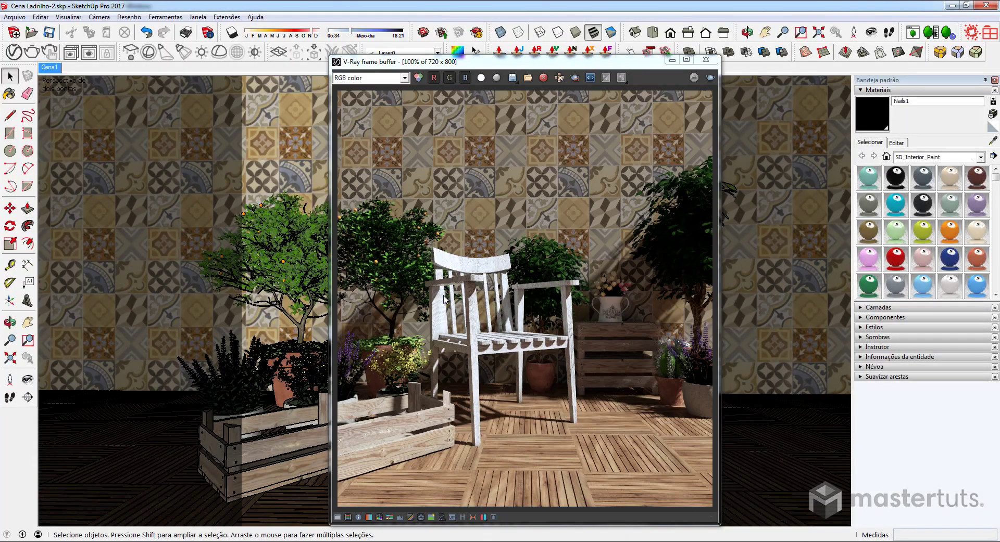
Close the frame buffer and frame a close-up of the tiled wall
left_click(701, 60)
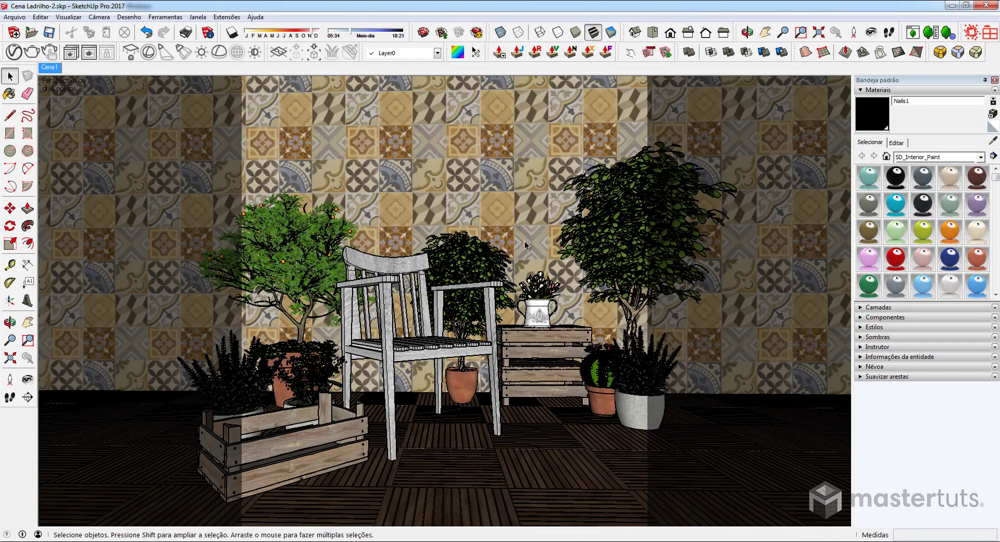
mouse_move(382, 216)
middle_mouse_down()
mouse_move(459, 218)
mouse_move(420, 142)
mouse_move(437, 193)
mouse_move(466, 201)
middle_mouse_up()
scroll(409, 154, "up", 5)
scroll(408, 154, "up", 3)
scroll(408, 154, "up", 3)
scroll(427, 205, "up", 3)
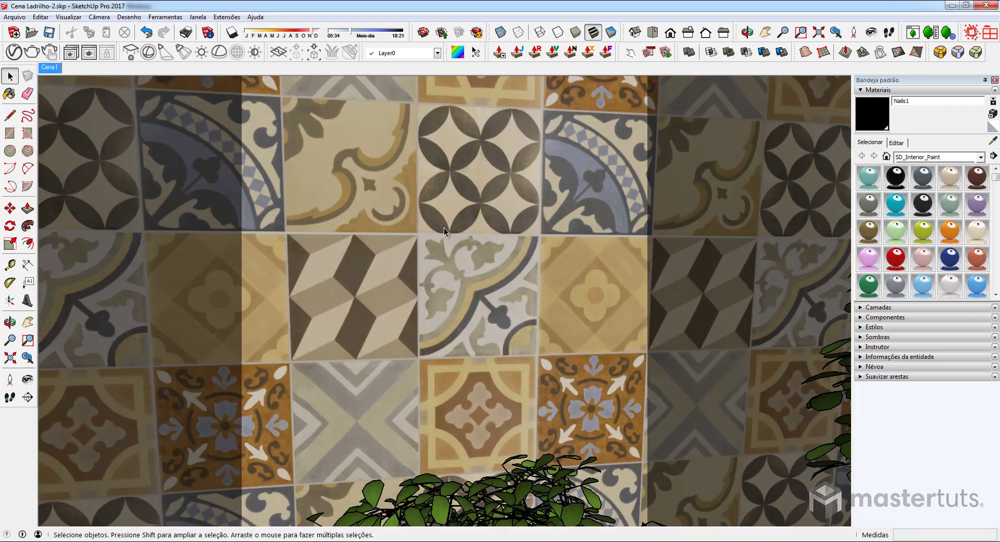
scroll(444, 227, "down", 3)
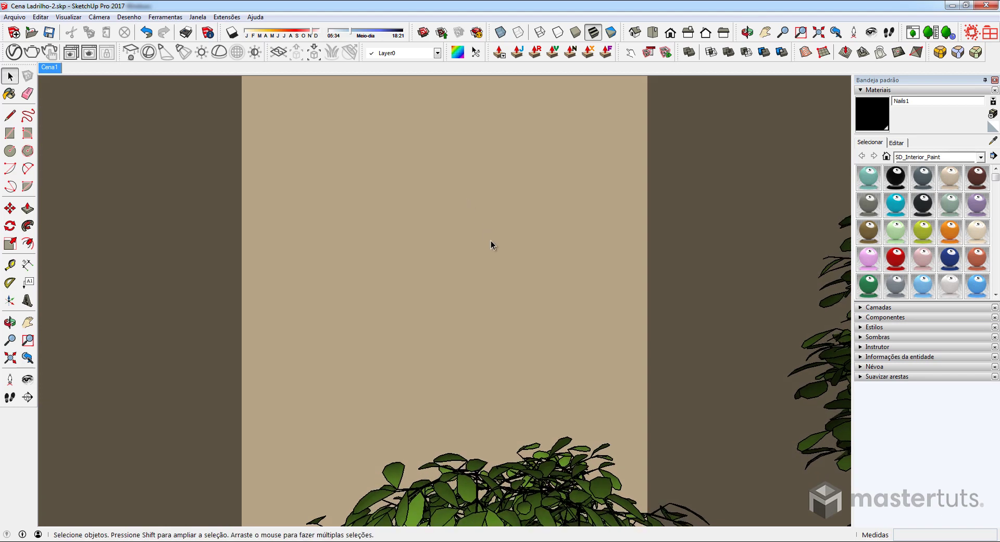
scroll(491, 241, "up", 3)
scroll(490, 236, "down", 3)
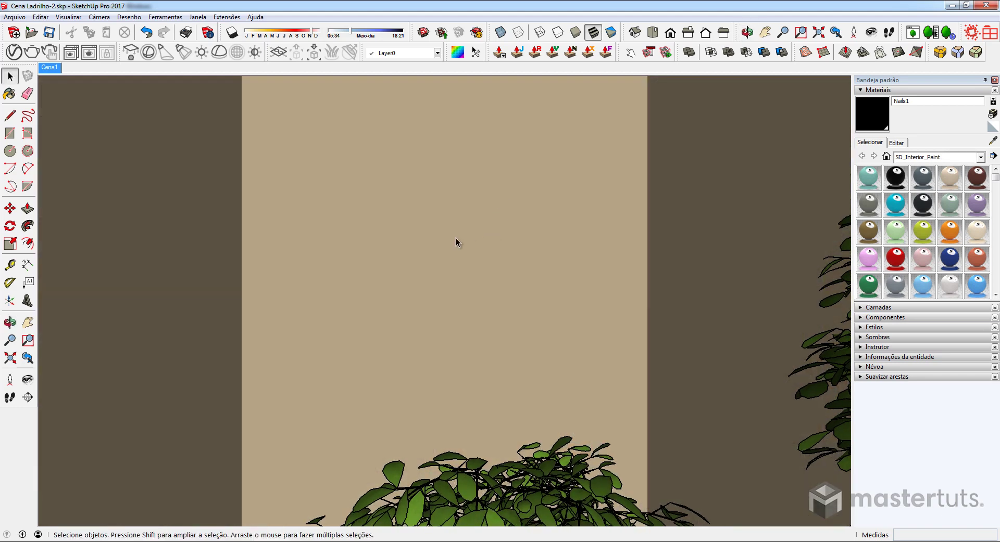
Save the close-up as a new scene, Cena2, and open the V-Ray Asset Editor
left_click(47, 70)
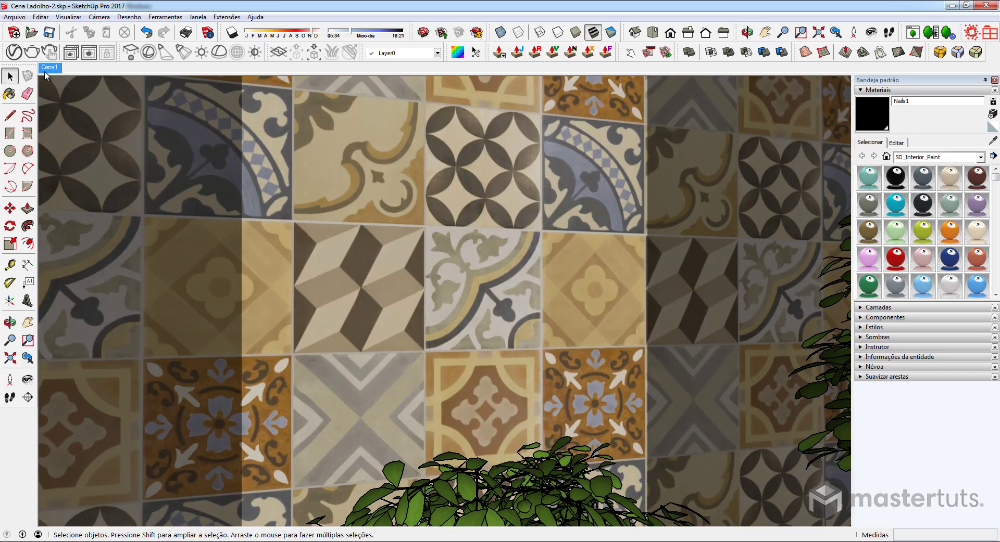
right_click(45, 73)
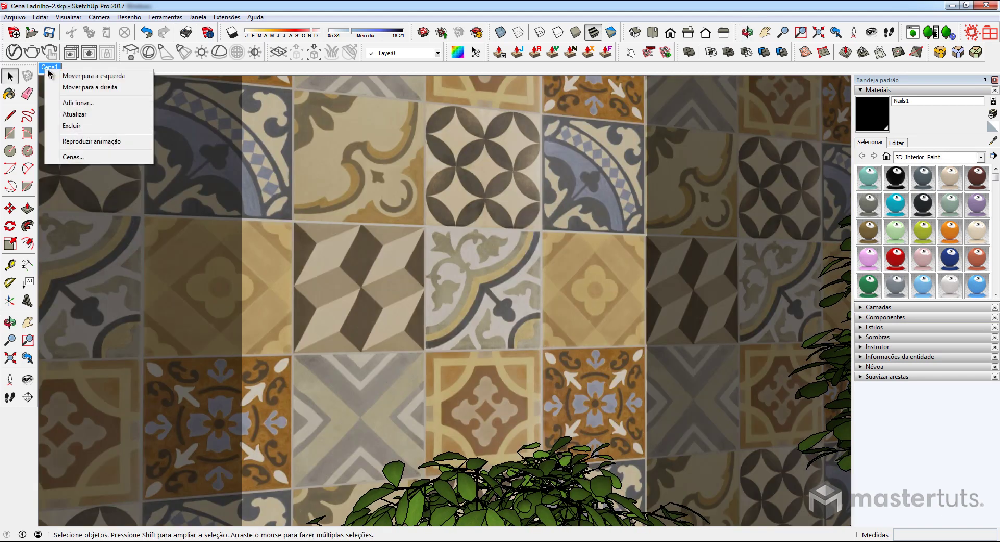
left_click(69, 103)
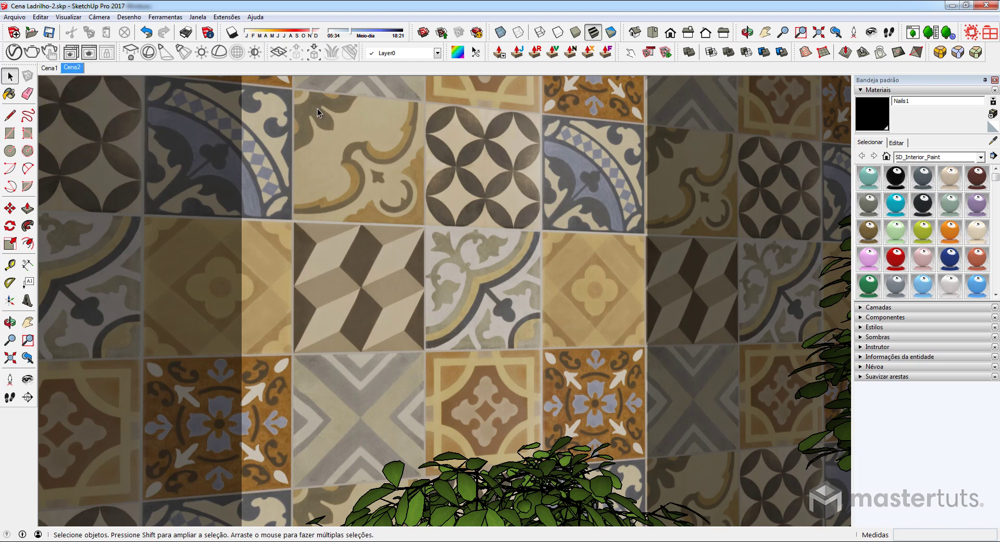
left_click(16, 53)
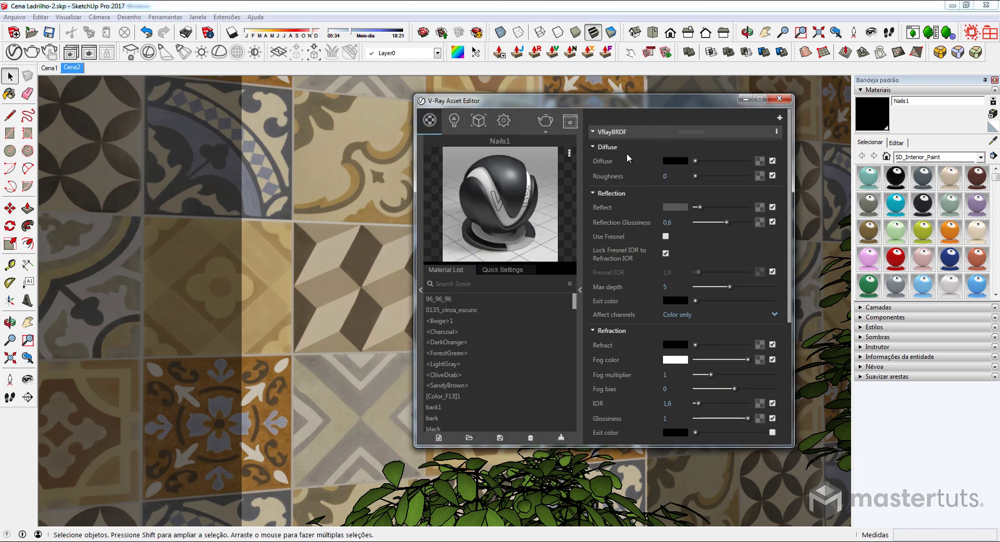
Sample the ladrilho tile material from the wall into the V-Ray editor
left_click(992, 140)
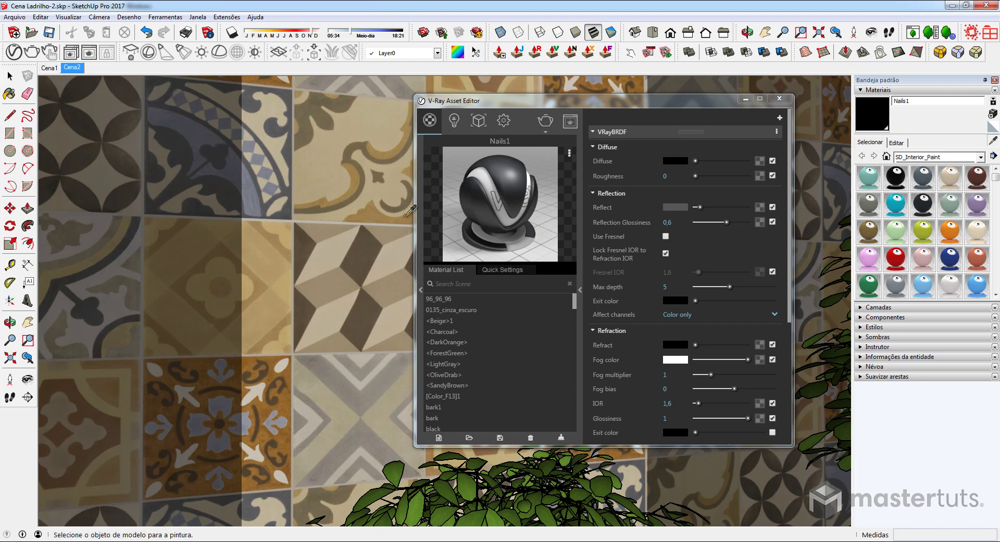
key("b")
left_click(339, 172)
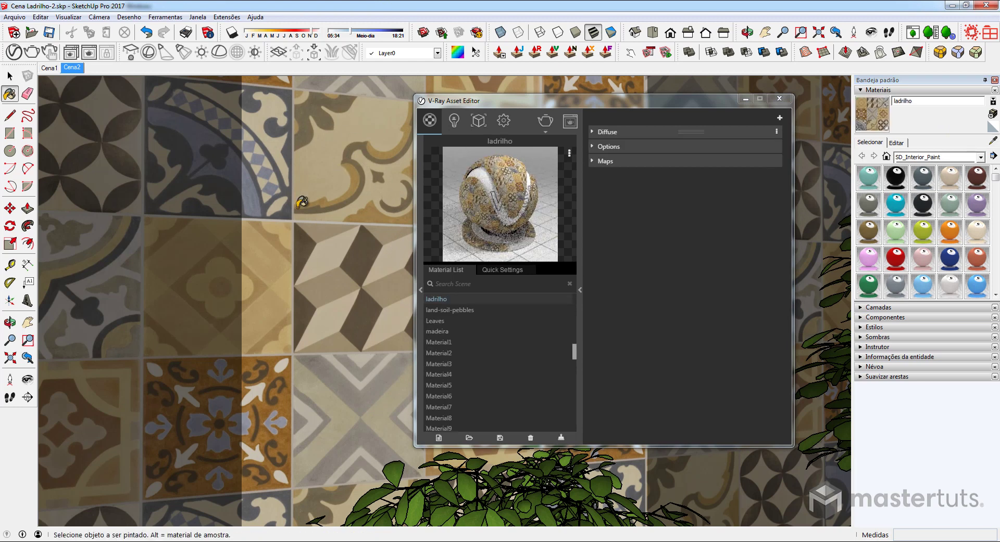
Add a V-Ray BRDF layer to the ladrilho material
left_click(696, 133)
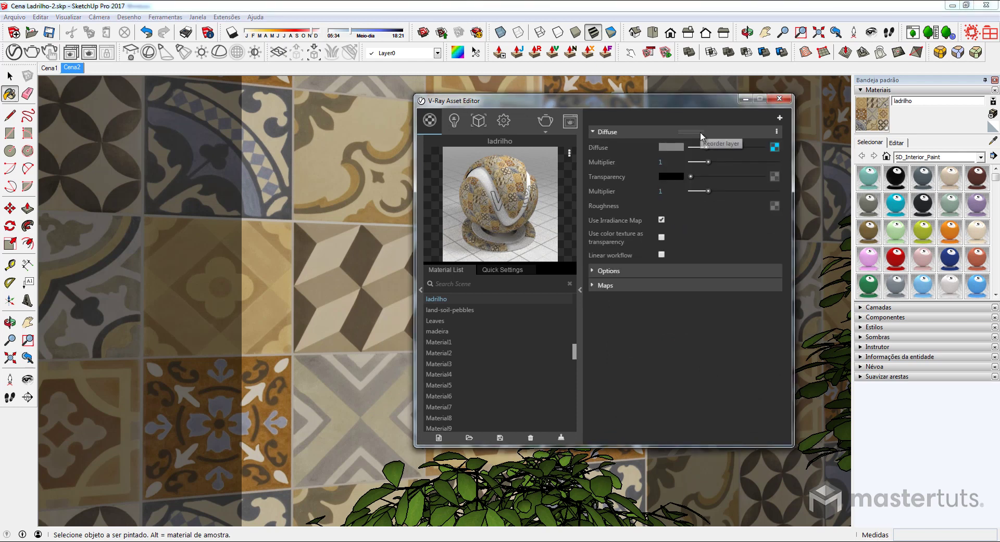
left_click(779, 118)
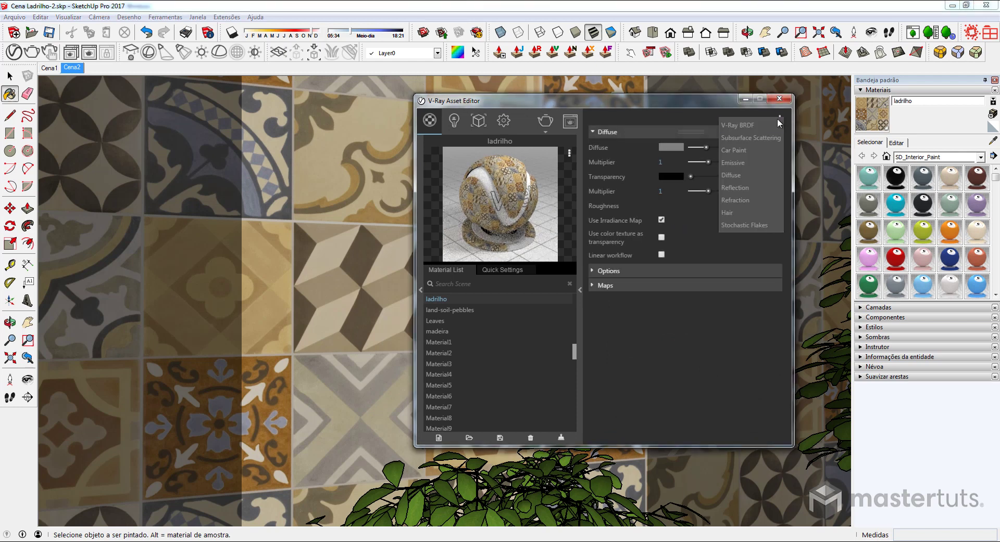
left_click(750, 125)
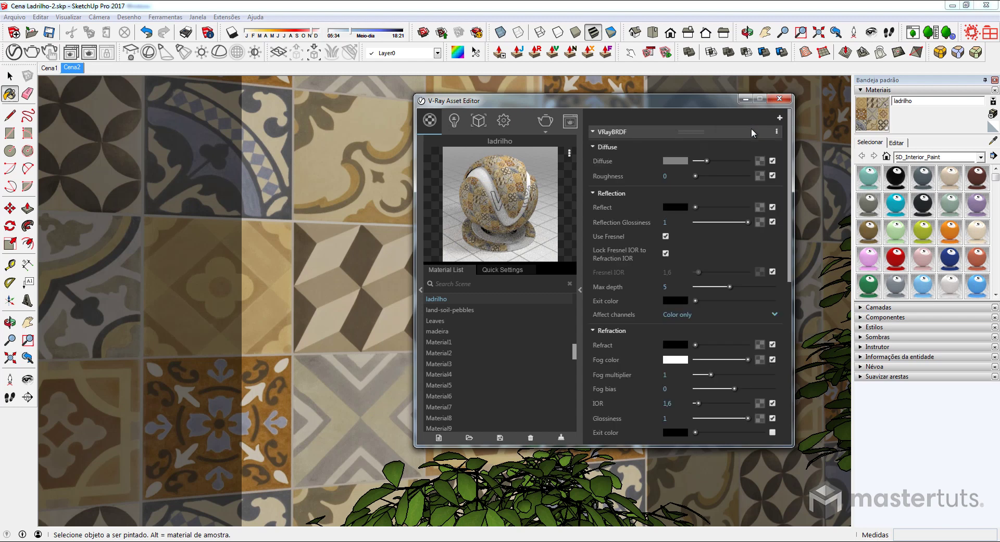
Load ladrilho.png as the bitmap texture for the BRDF layer's diffuse colour
left_click(760, 161)
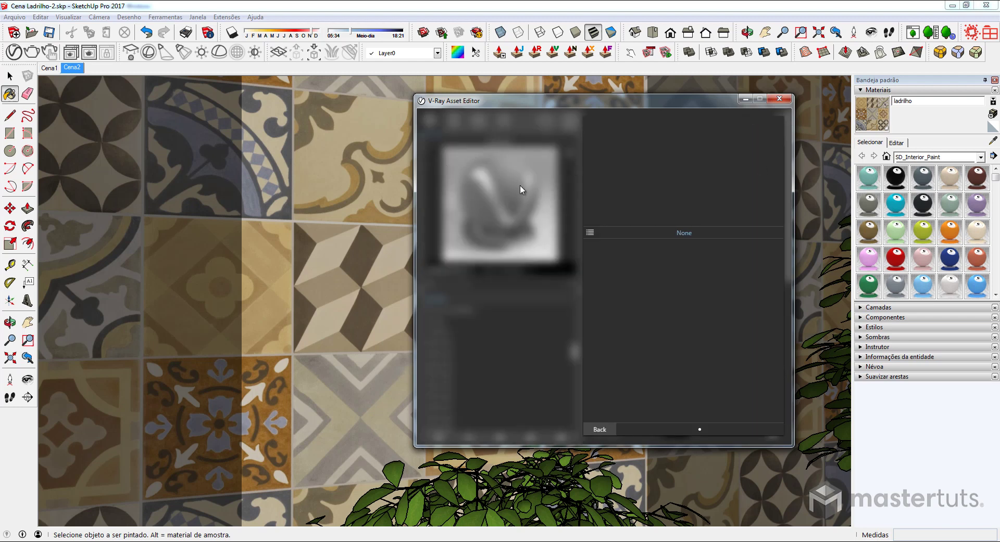
left_click(699, 295)
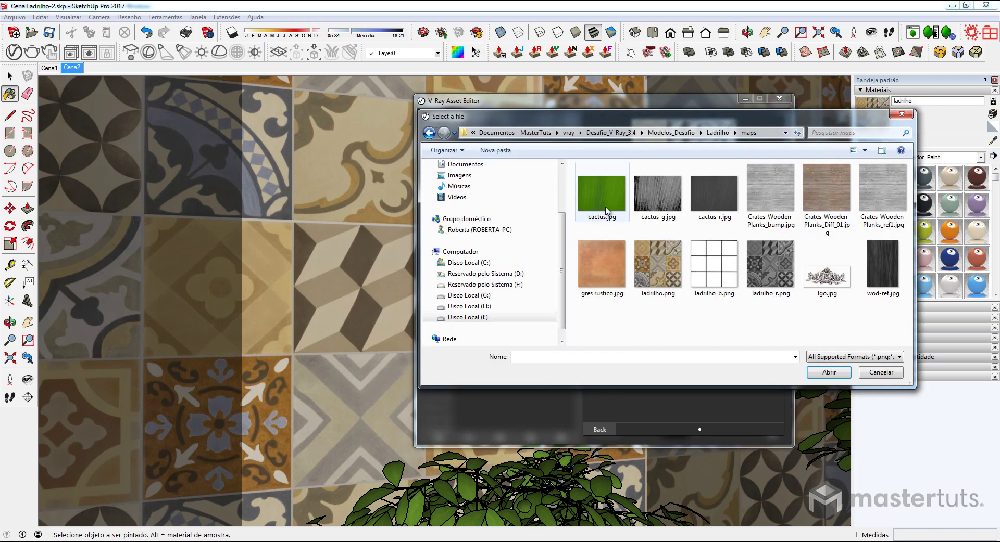
left_click(650, 263)
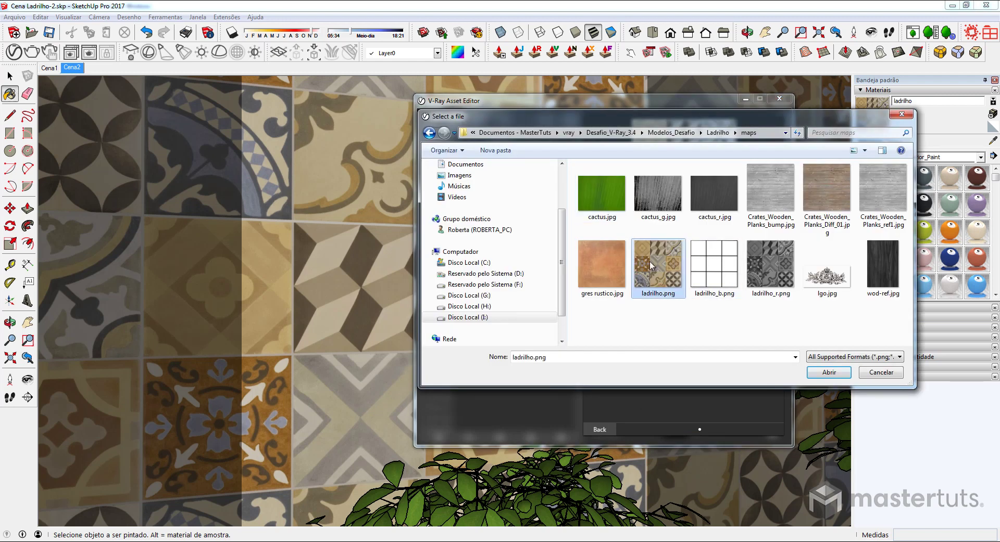
double_click(649, 261)
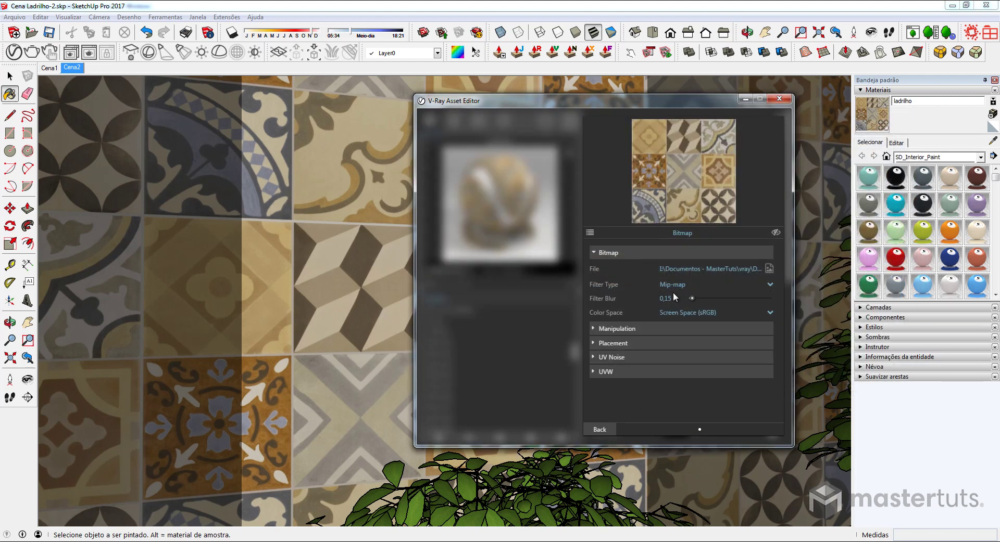
Delete the extra Diffuse layer and expand the VRayBRDF diffuse and reflection settings
left_click(604, 429)
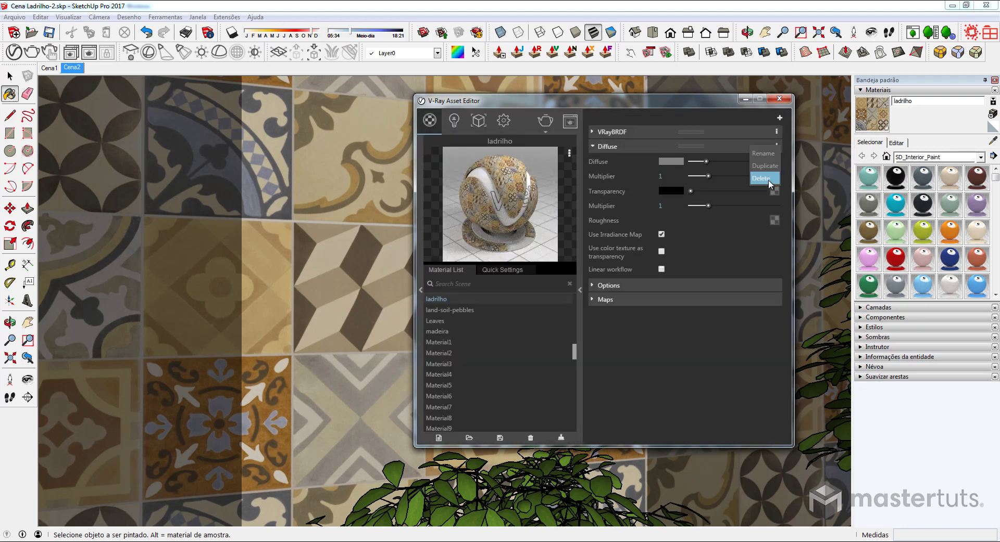
left_click(701, 148)
left_click(711, 134)
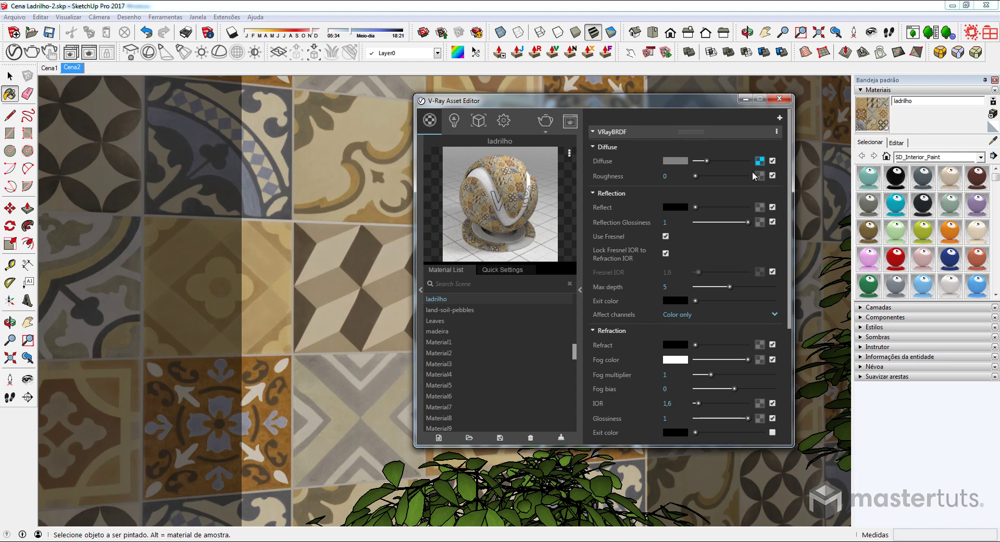
Assign ladrilho_r.png as the bitmap reflection map of the ladrilho material
left_click(762, 208)
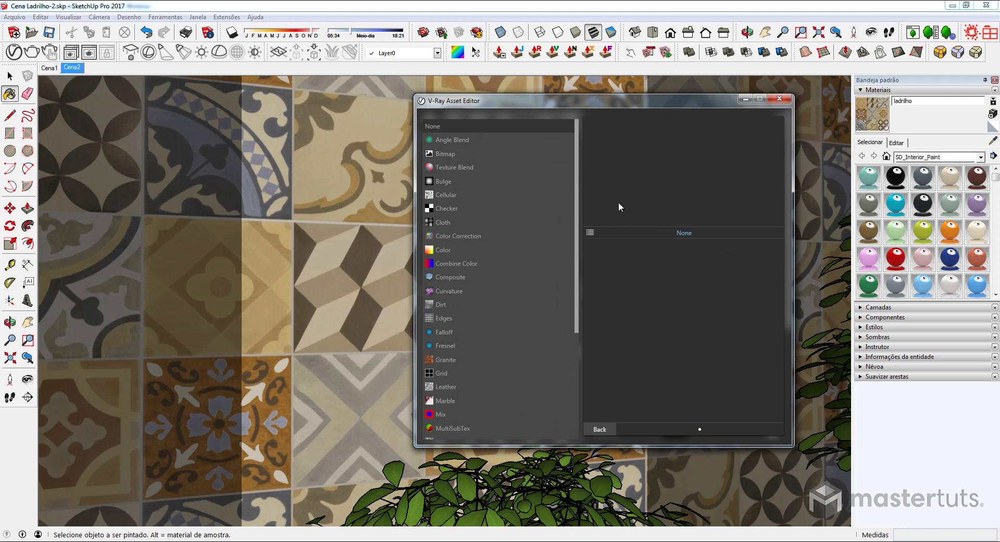
left_click(446, 154)
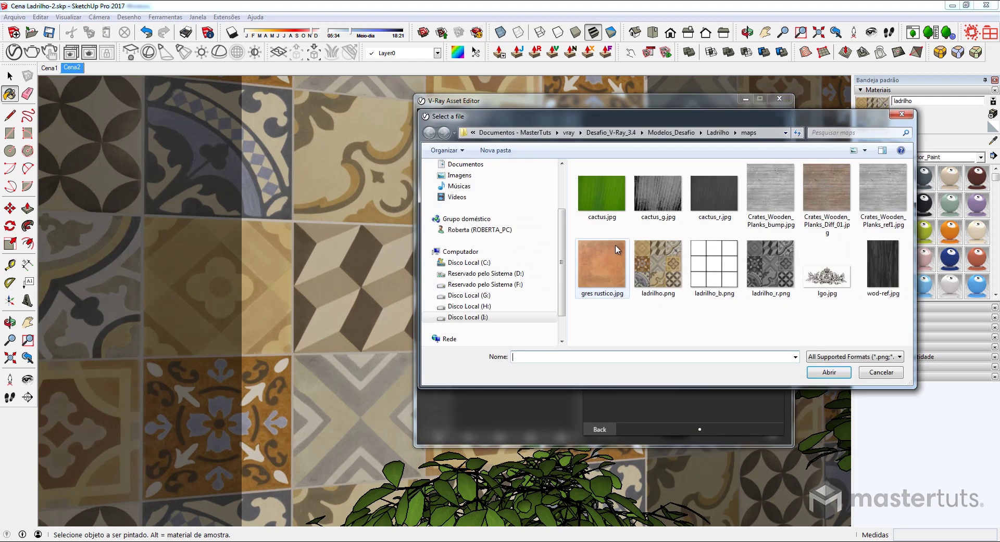
double_click(771, 271)
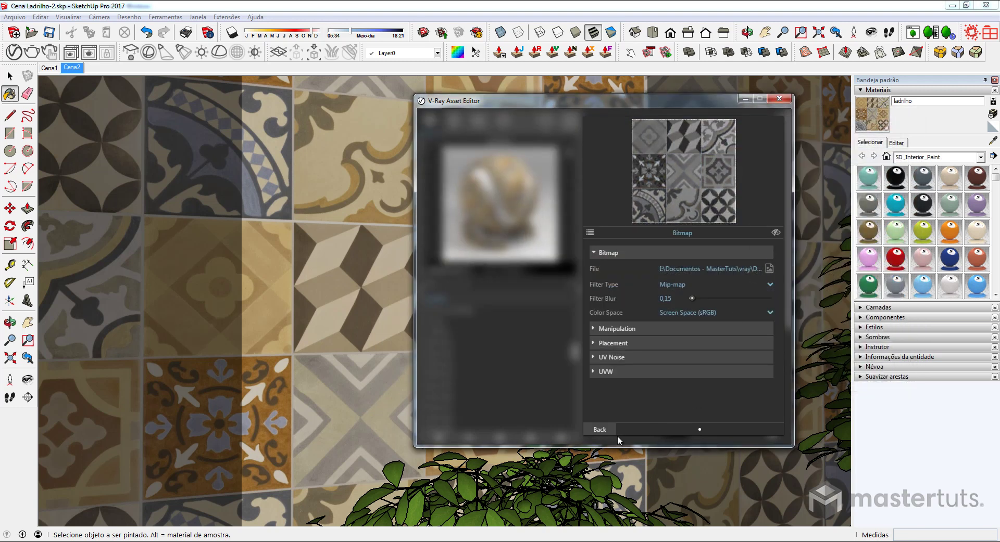
left_click(607, 430)
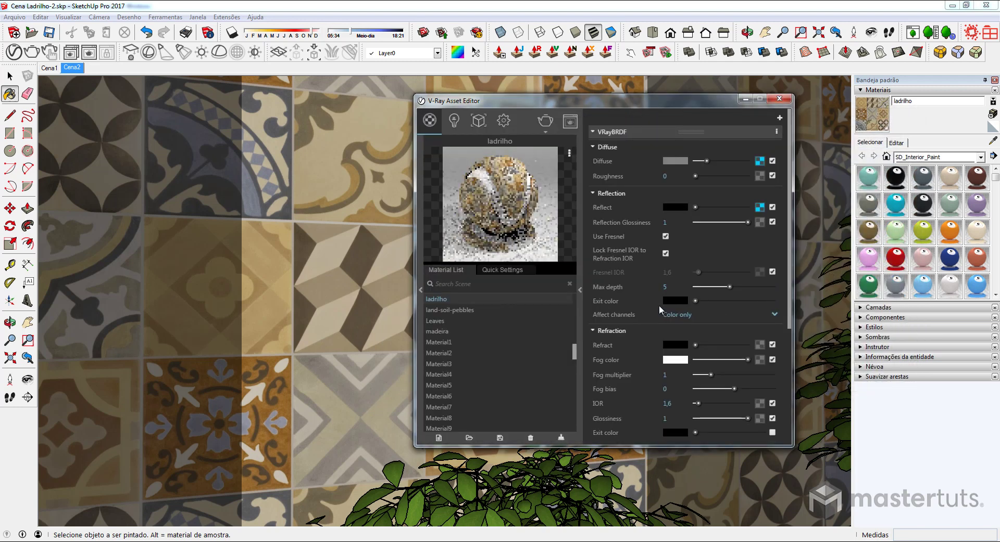
Set Reflection Glossiness to 0,65 and turn off Use Fresnel
left_click(668, 223)
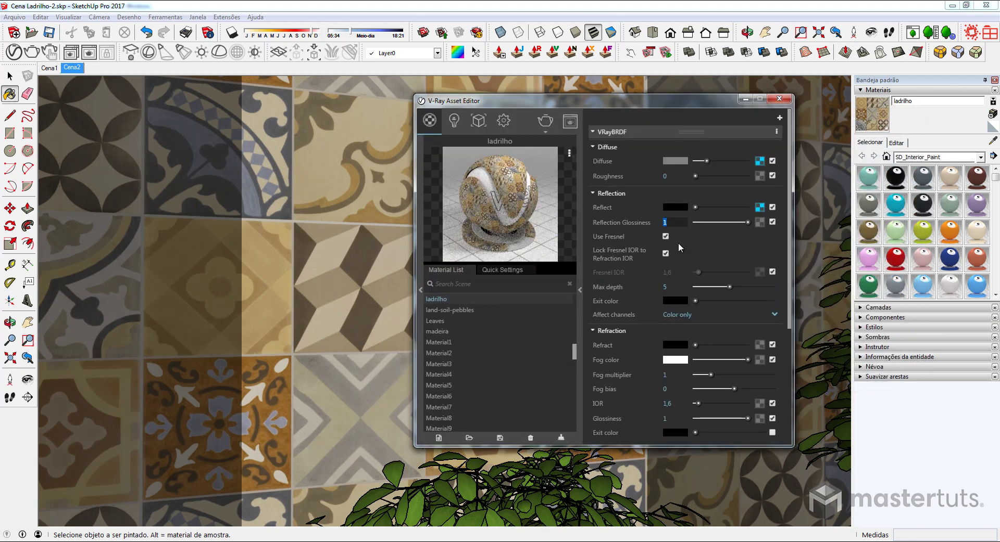
type(".65")
left_click(665, 236)
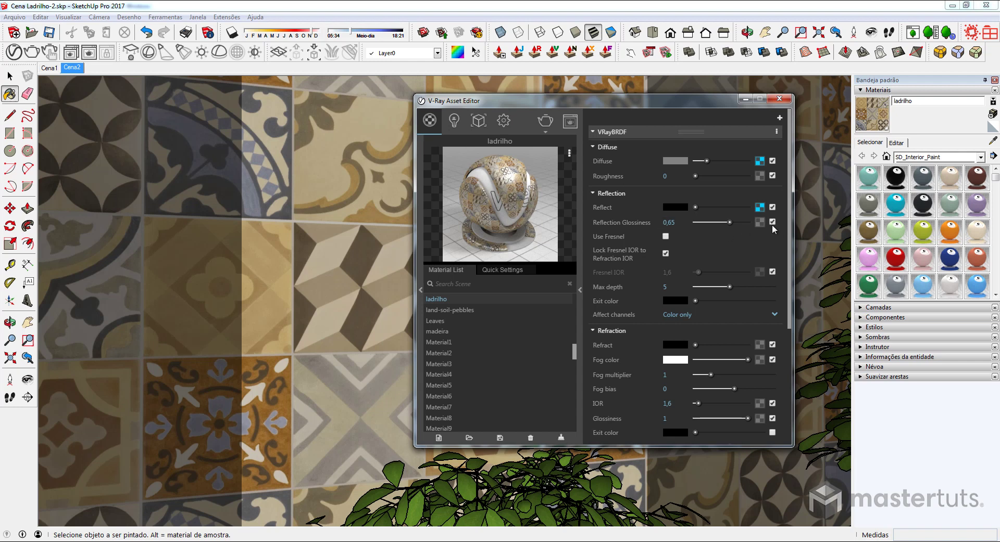
left_click_drag(790, 201, 791, 376)
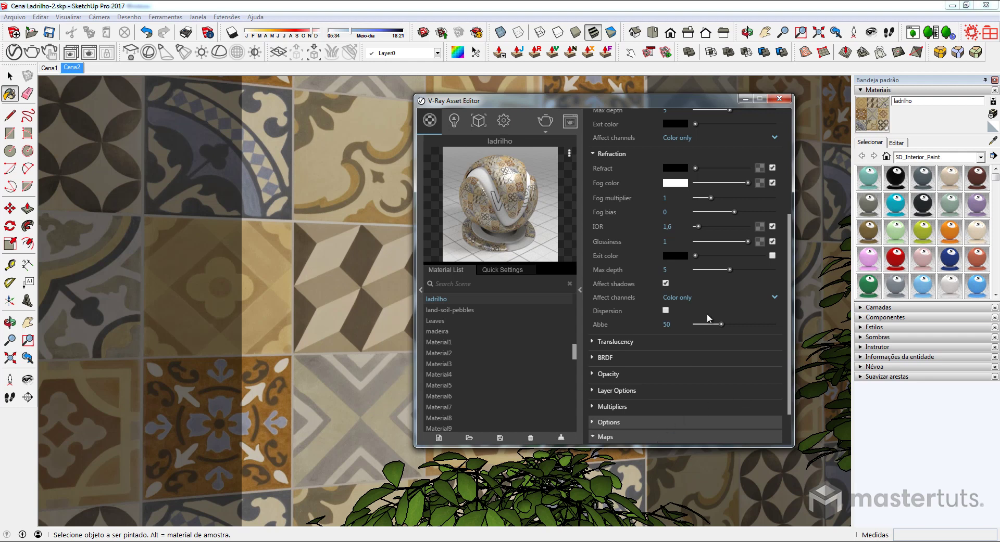
Enable bump on the ladrilho material using bitmap ladrilho_b.png with a 0,05 multiplier
left_click(654, 438)
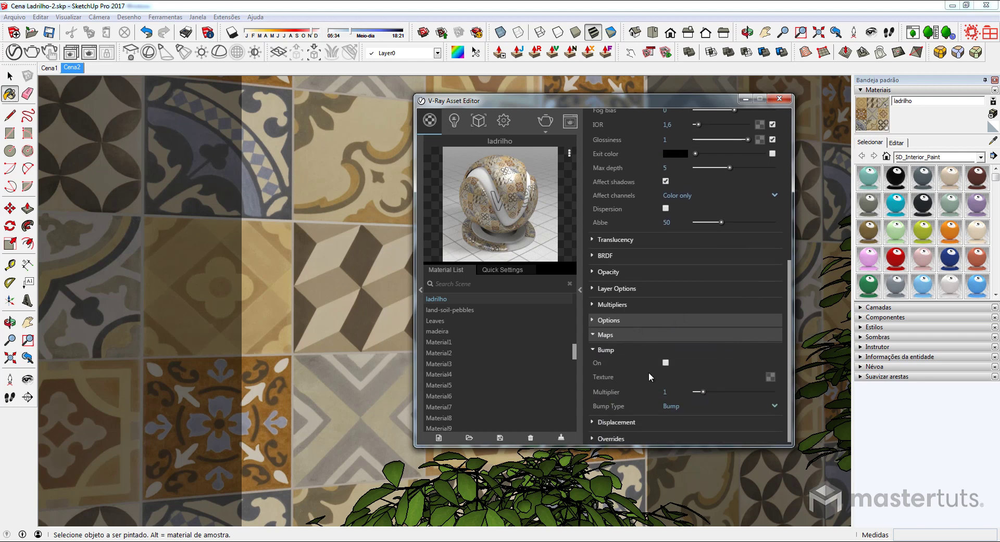
scroll(636, 383, "down", 2)
left_click(665, 360)
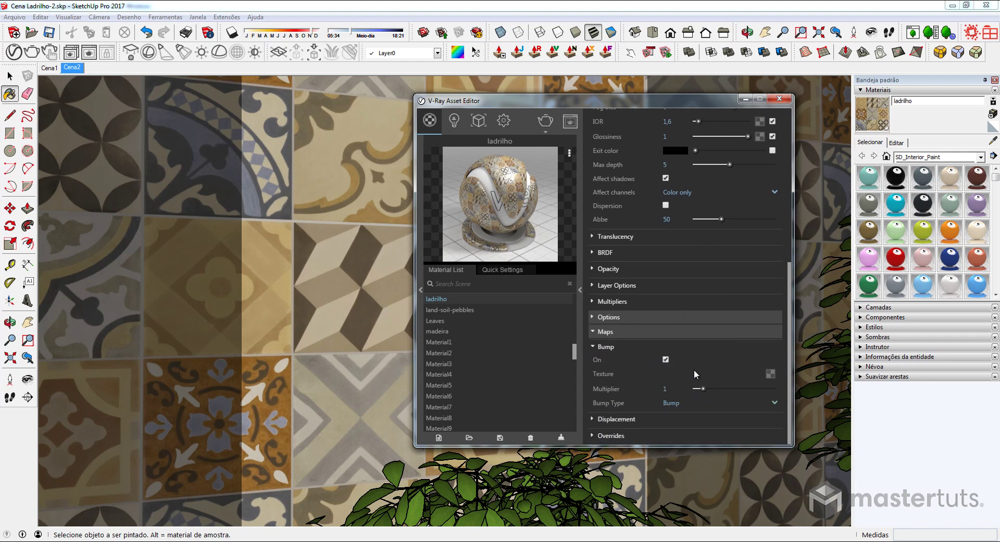
left_click(770, 374)
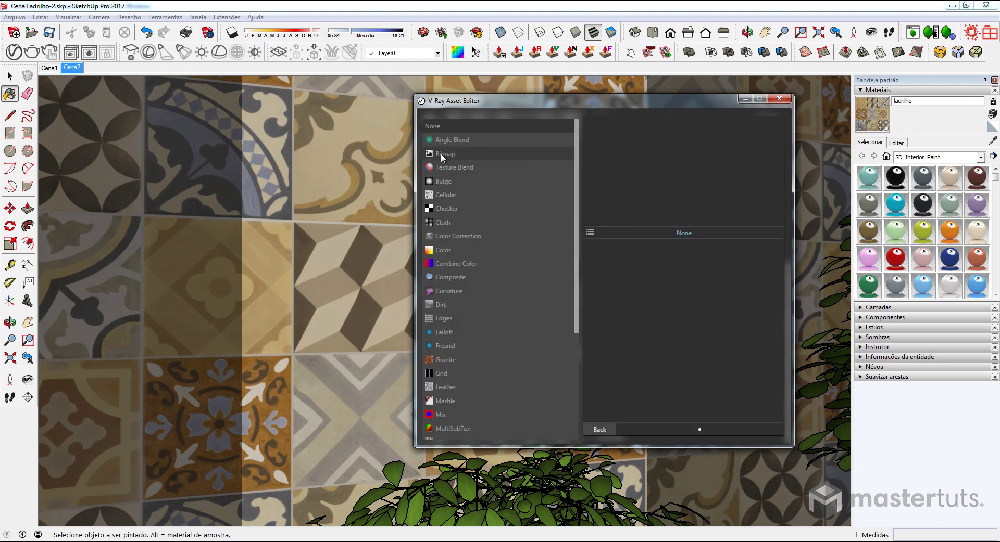
left_click(441, 153)
left_click(719, 274)
double_click(719, 274)
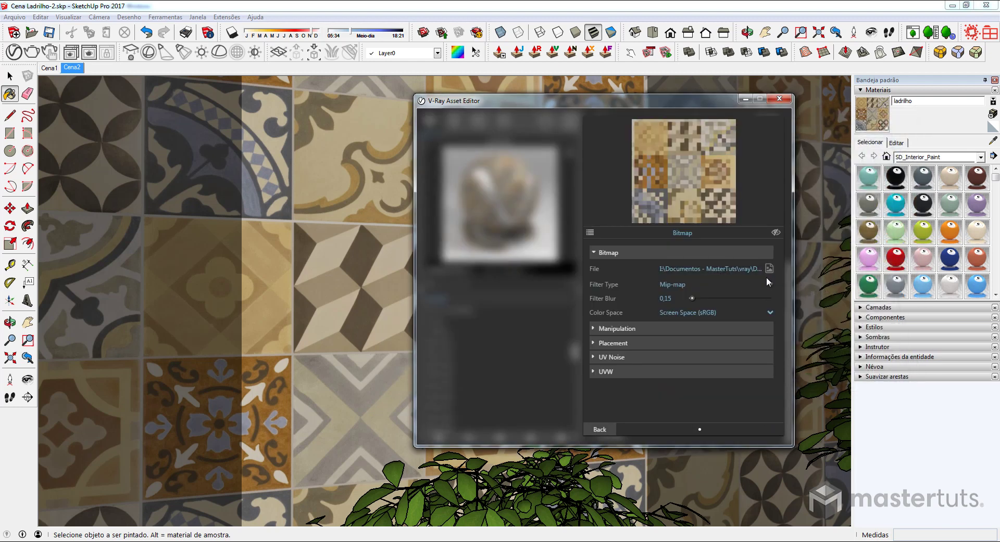
left_click(600, 430)
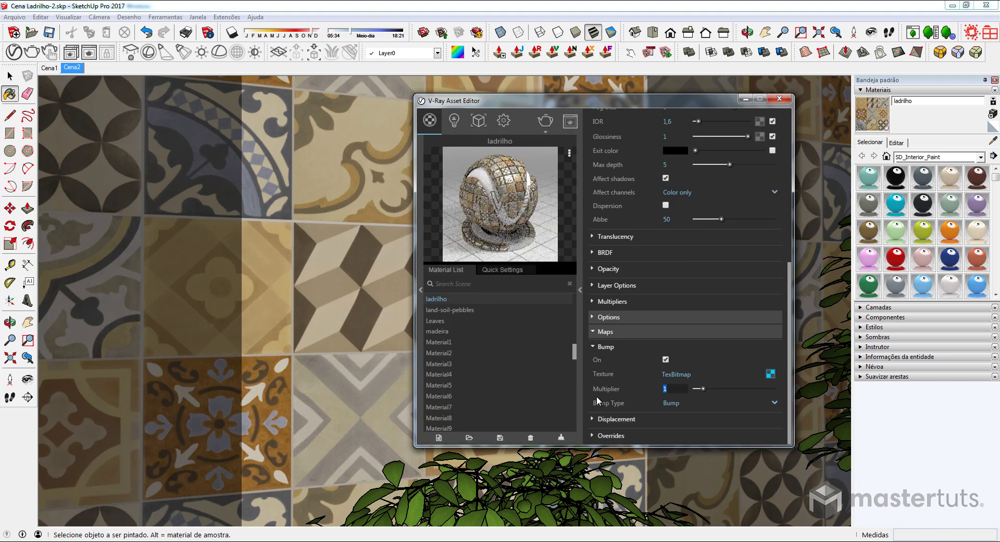
type("0,05")
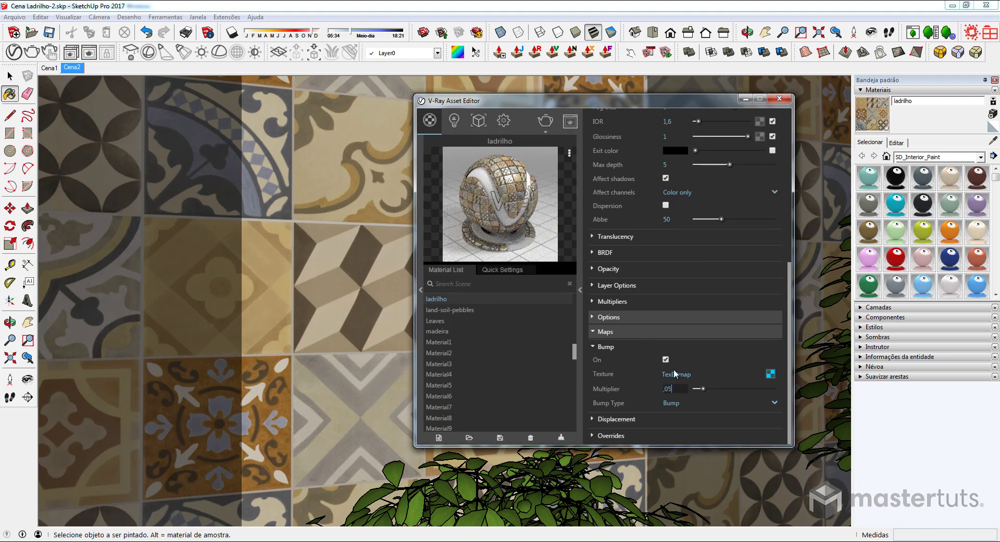
key("Return")
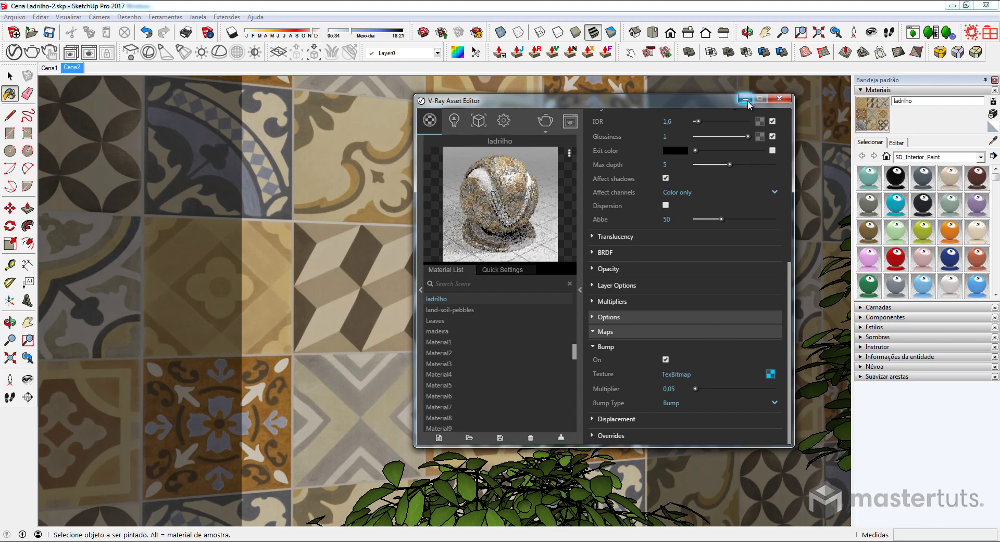
Minimize the material editor, orbit to the tiled wall close-up, and start a V-Ray render
left_click(746, 98)
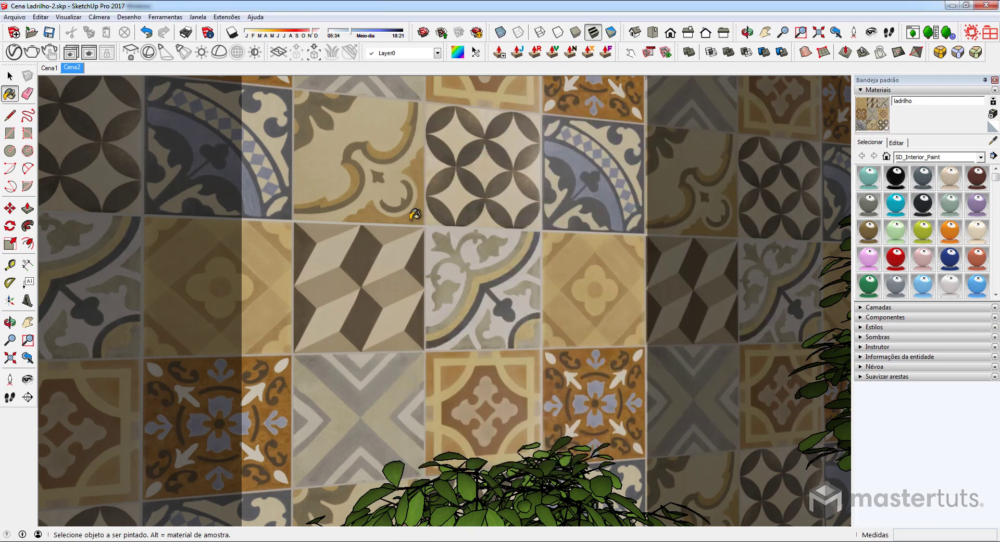
mouse_move(413, 212)
middle_mouse_down()
mouse_move(439, 224)
mouse_move(459, 198)
middle_mouse_up()
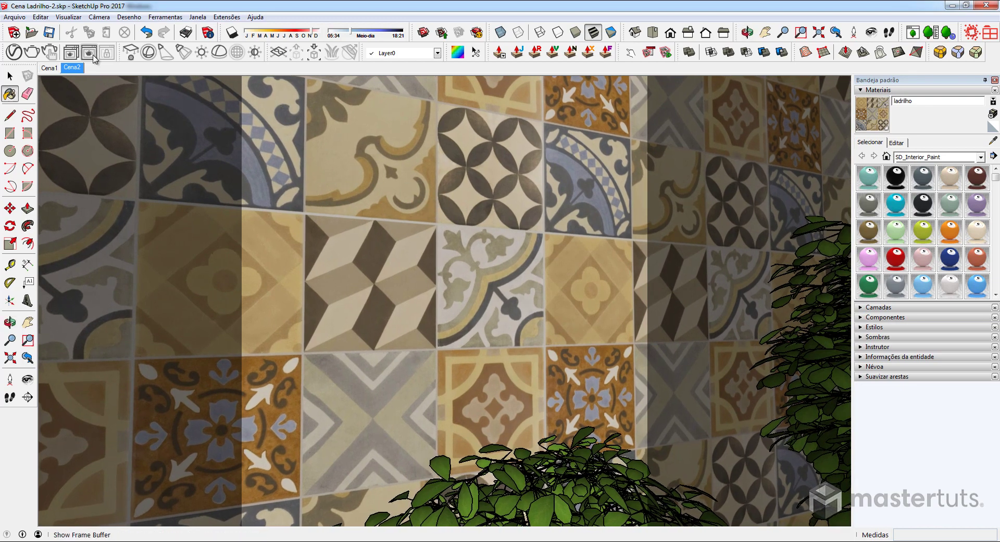
left_click(73, 52)
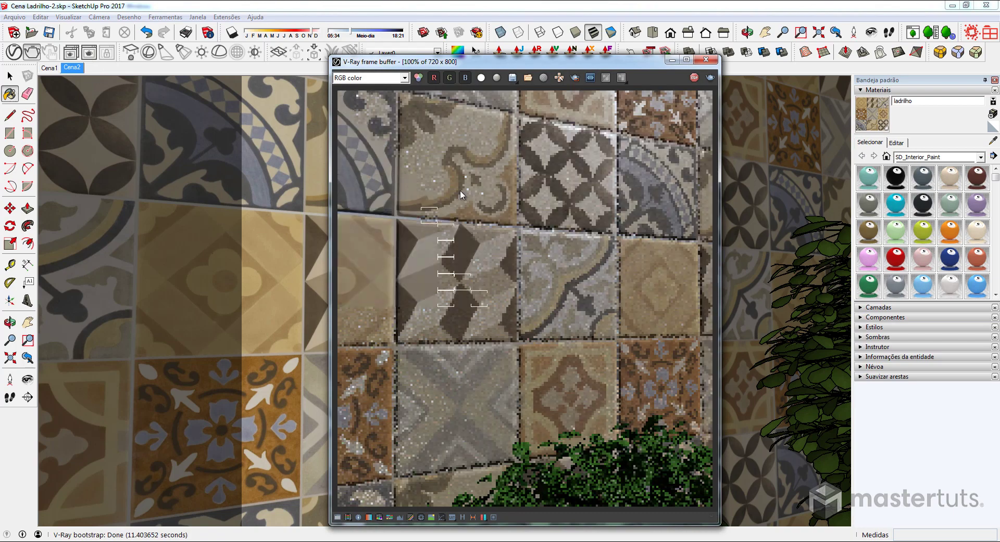